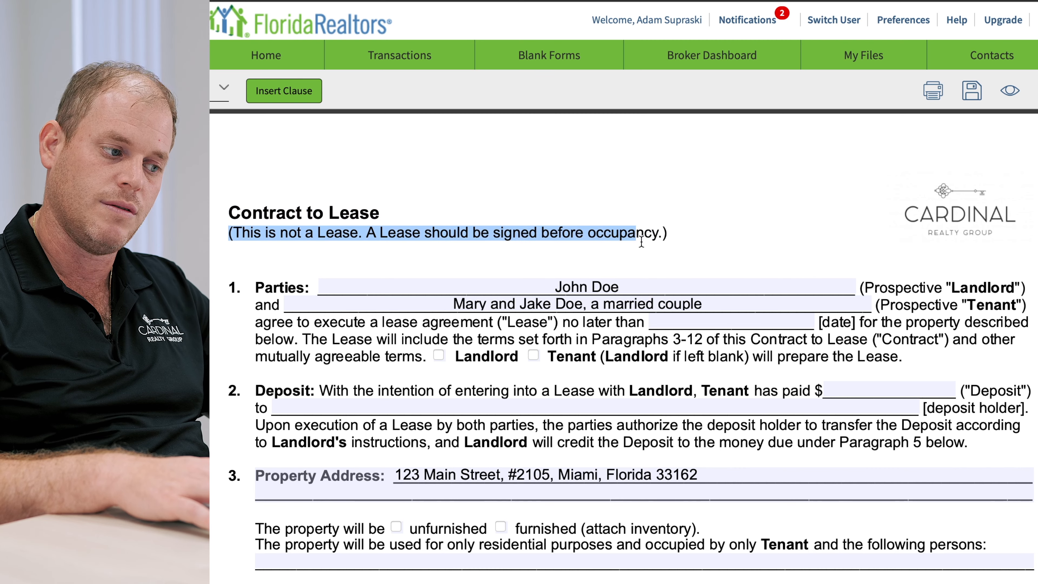
left_click(643, 264)
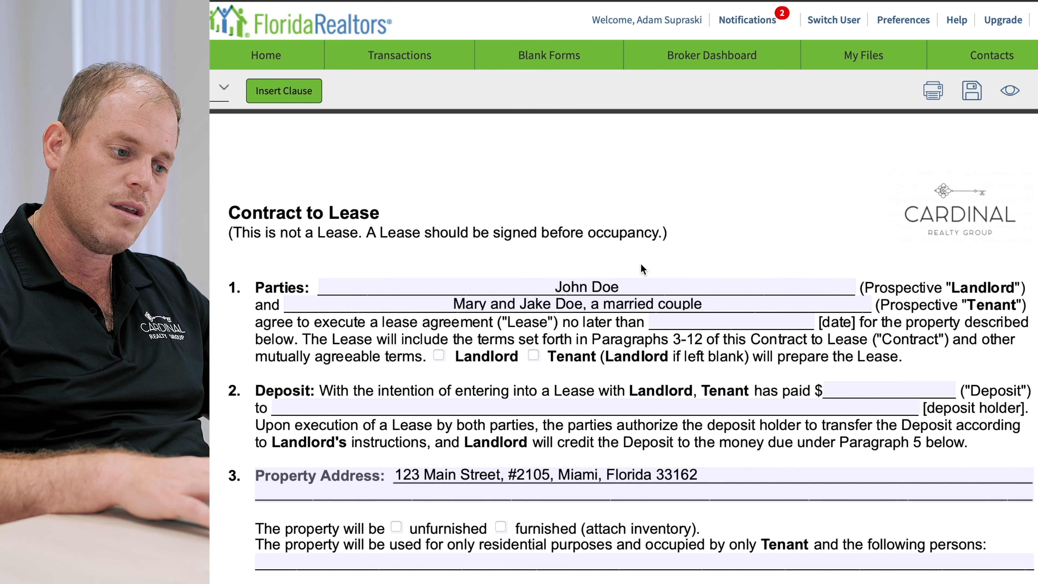
scroll(641, 263, "down", 2)
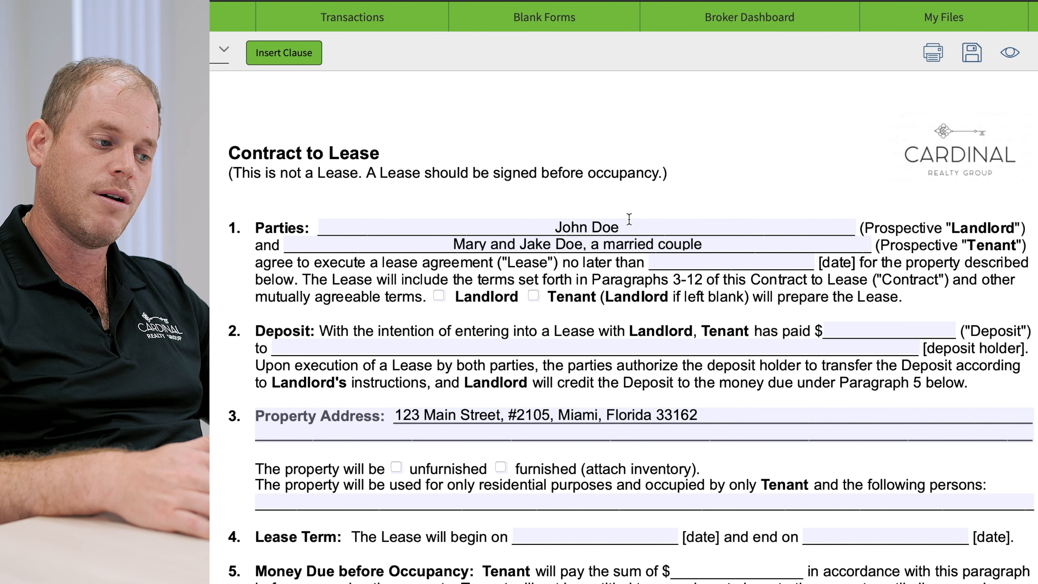
left_click(720, 242)
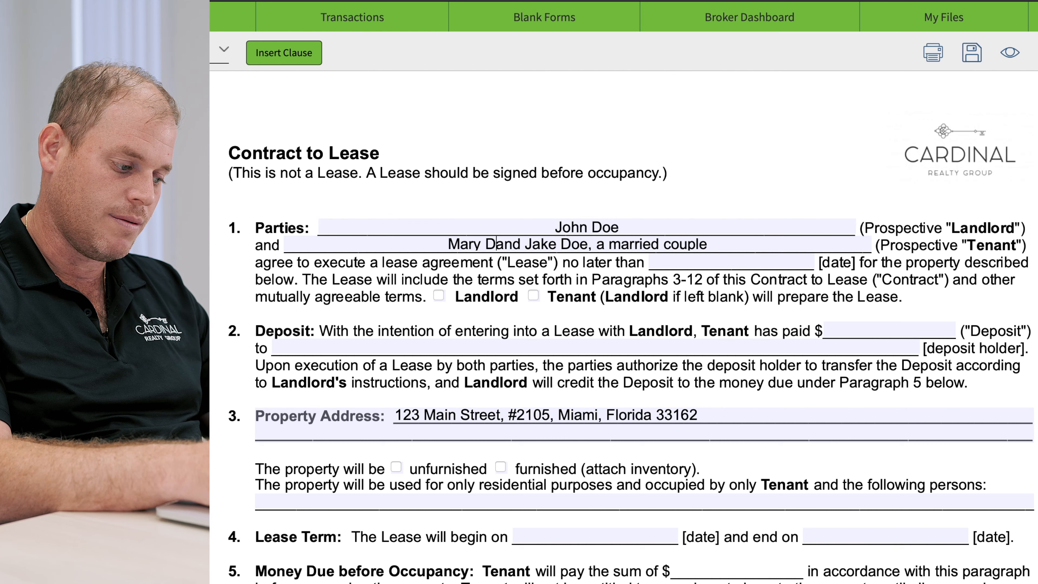
left_click(491, 245)
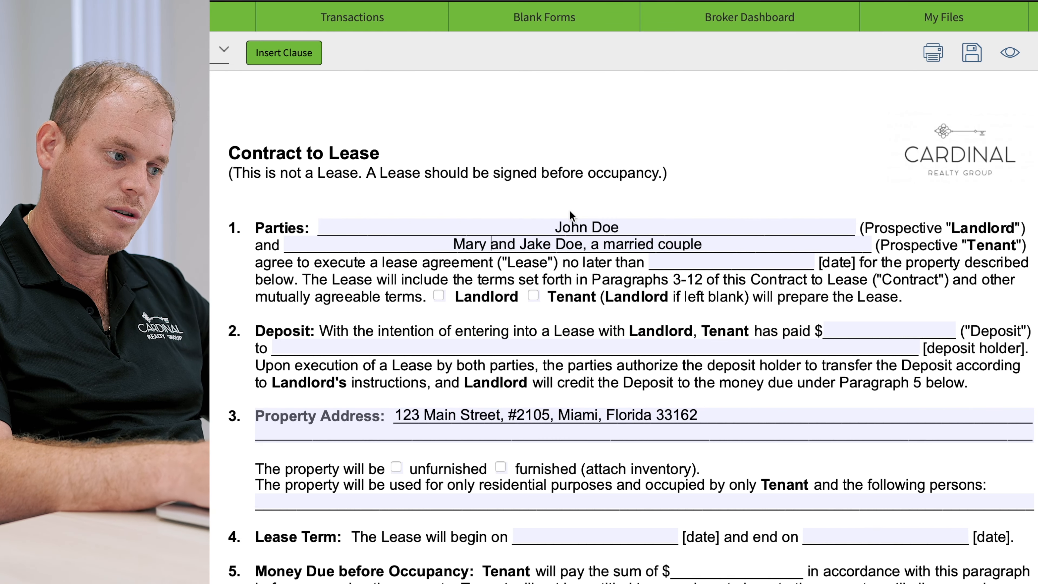
Replace the surname in the prospective landlord's name in the Parties paragraph
left_click(637, 226)
key("BackSpace")
key("BackSpace")
key("BackSpace")
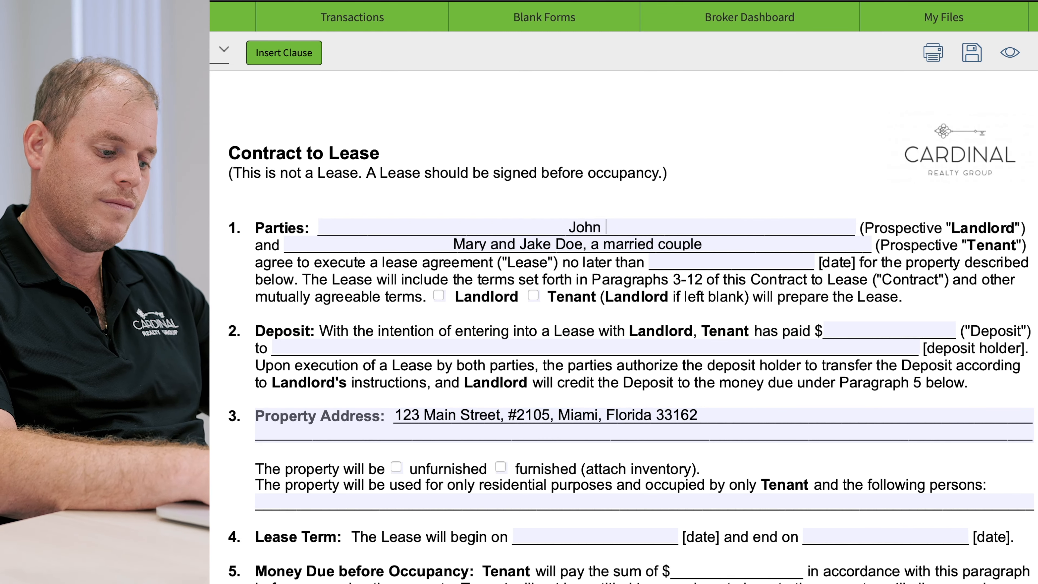
type("SMITH")
key("BackSpace")
key("BackSpace")
key("BackSpace")
key("BackSpace")
type("mith")
Add the missing surname after the first prospective tenant's given name in the Parties paragraph
left_click(490, 244)
type("Doe")
left_click_drag(438, 244, 723, 243)
left_click(722, 243)
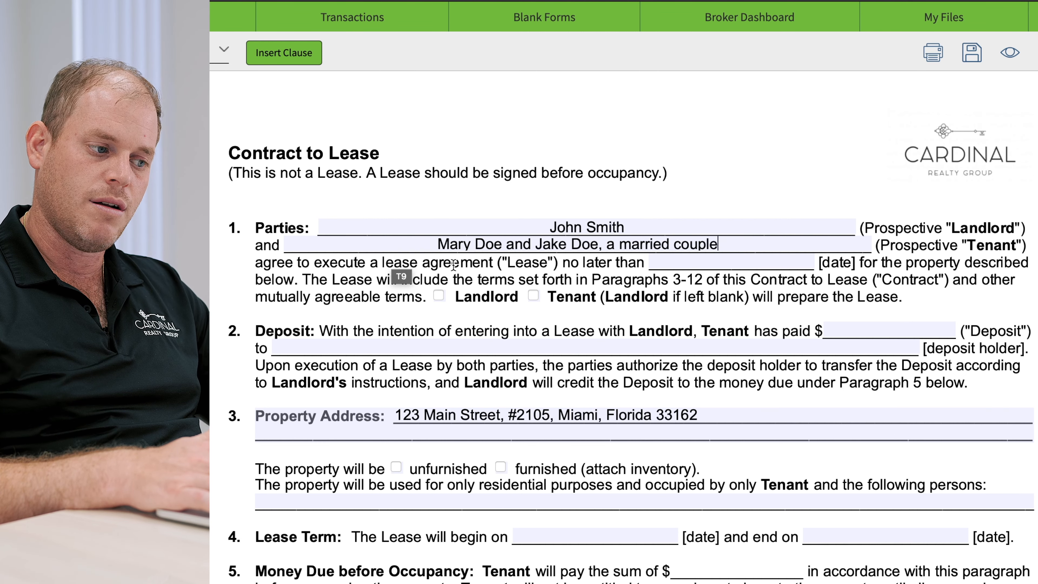
Set the deadline for executing the lease agreement to October 29, 2020, and mark the tenant as preparing the lease
left_click(678, 261)
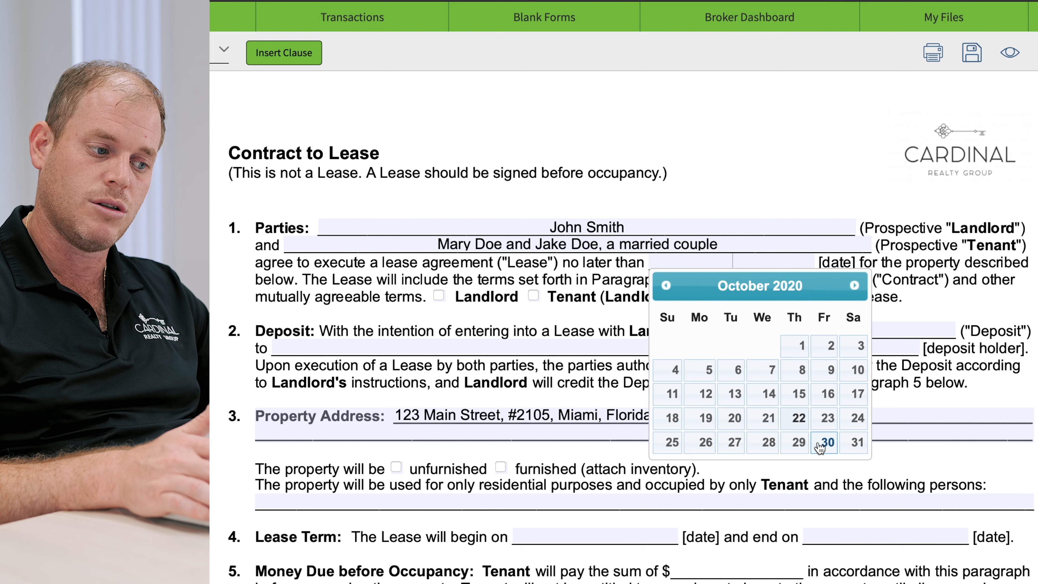
left_click(798, 442)
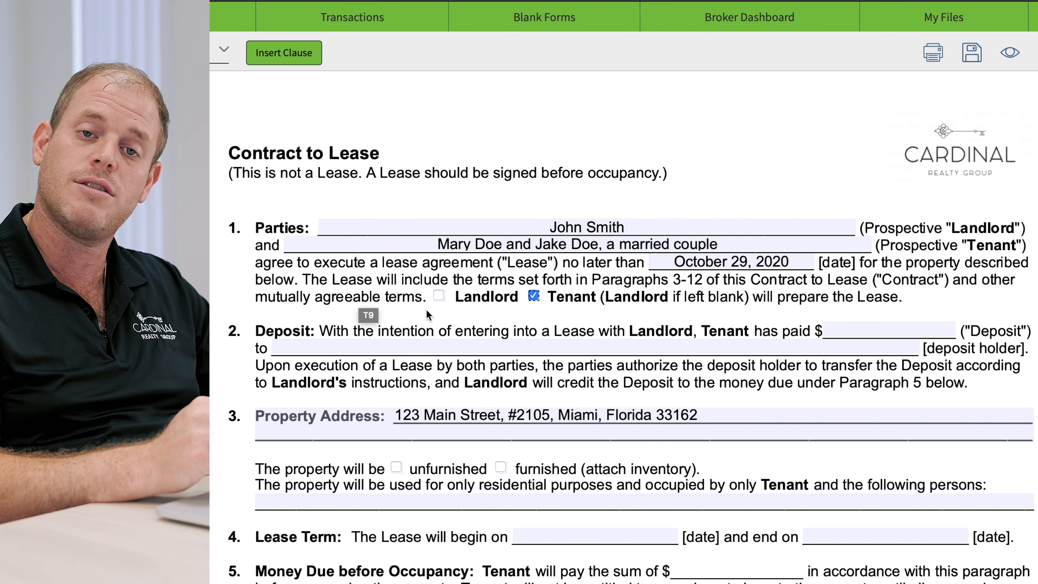
Fill in the Deposit paragraph with an amount of $3,000 and Bay Title Company as the deposit holder
left_click(853, 327)
type("3000")
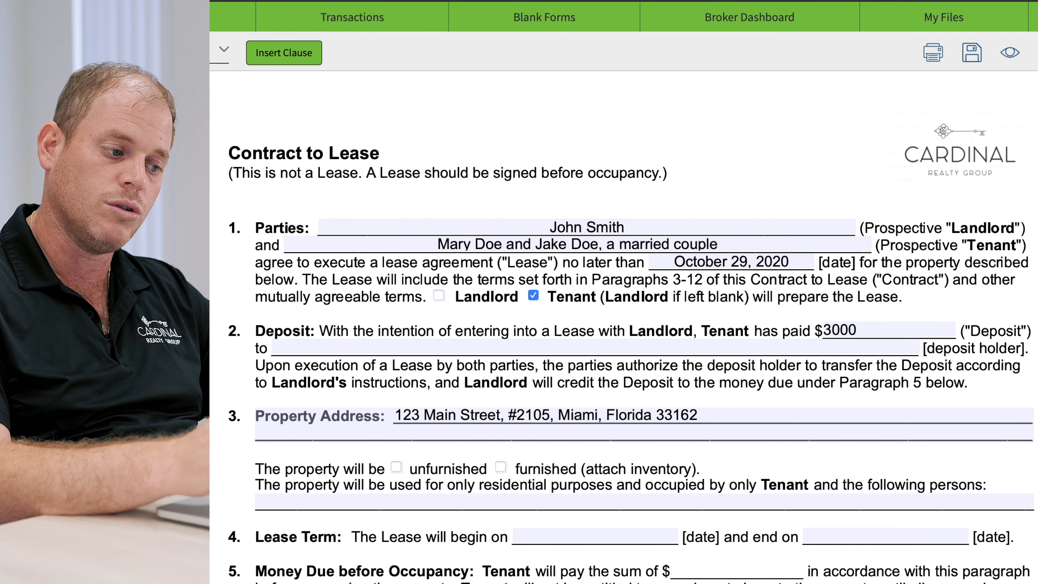
left_click(640, 349)
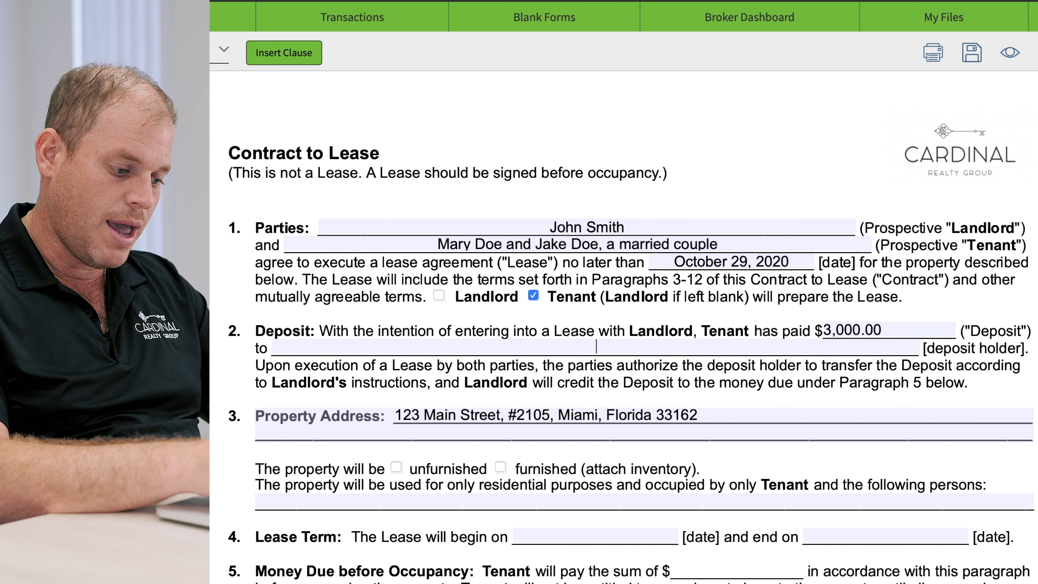
type("Bay ")
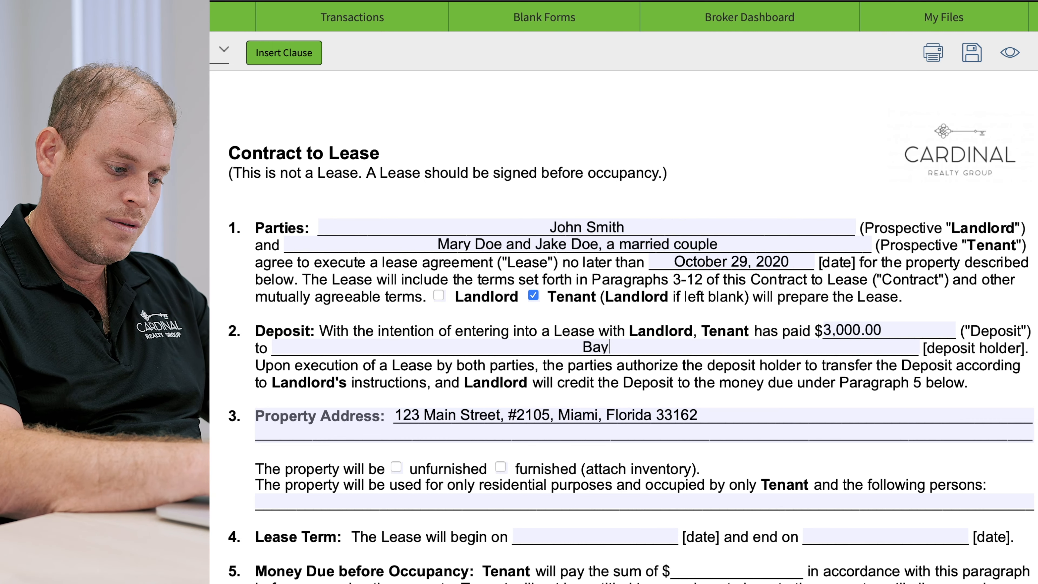
type("Title ")
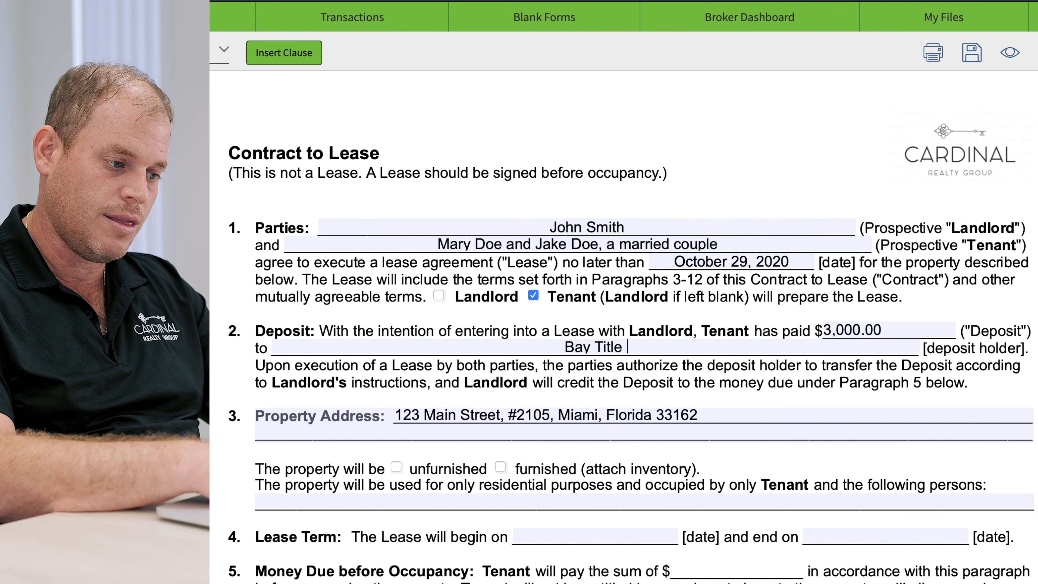
type("Company")
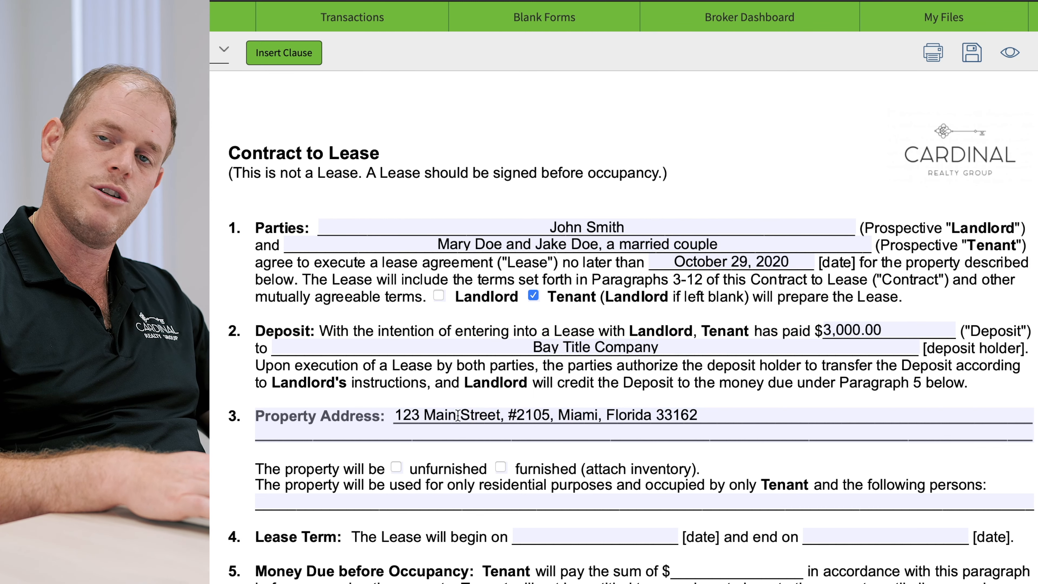
Mark the property as furnished in the Property Address paragraph
triple_click(398, 417)
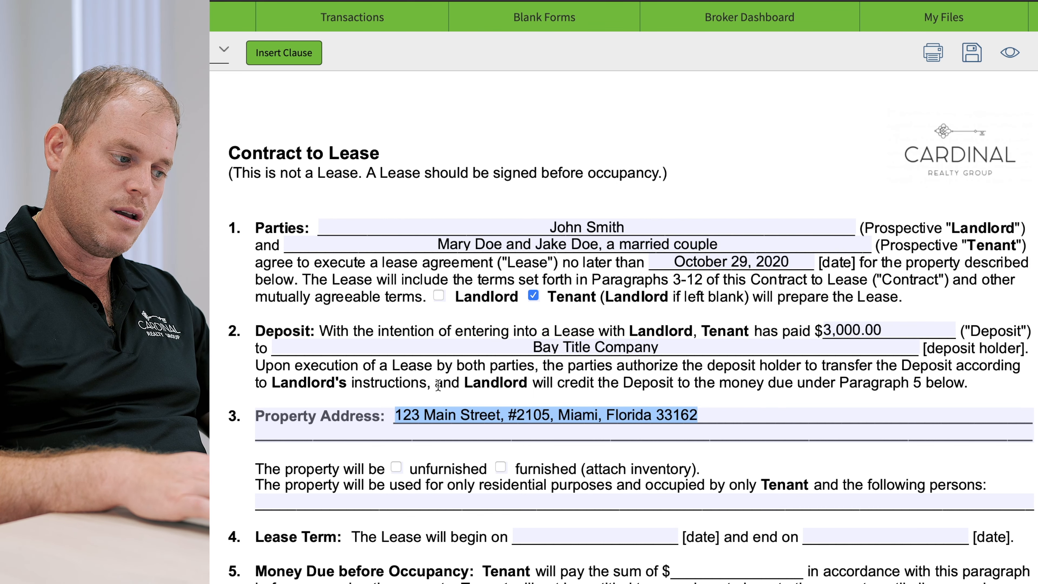
left_click(393, 435)
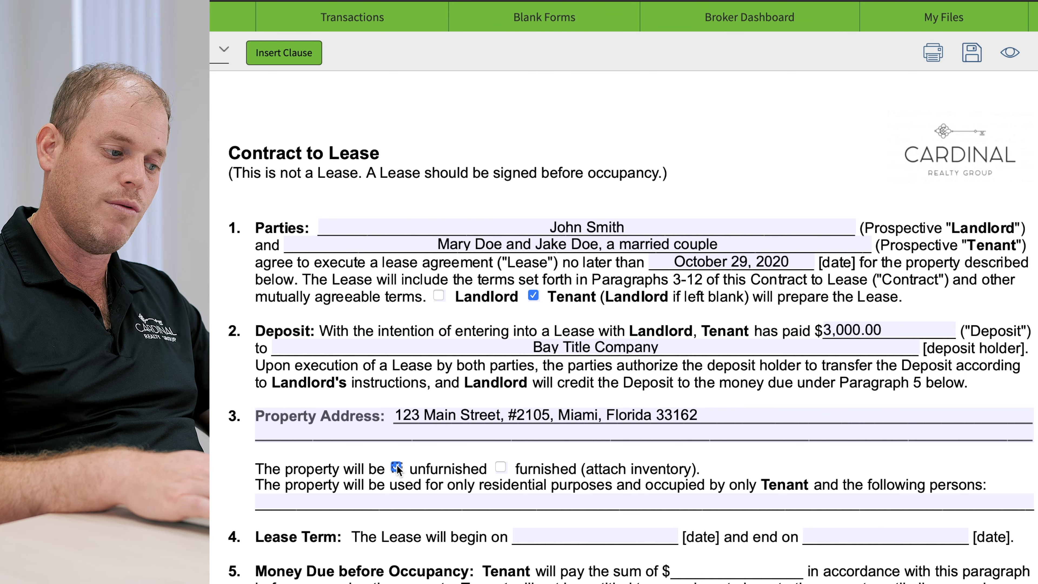
left_click(500, 467)
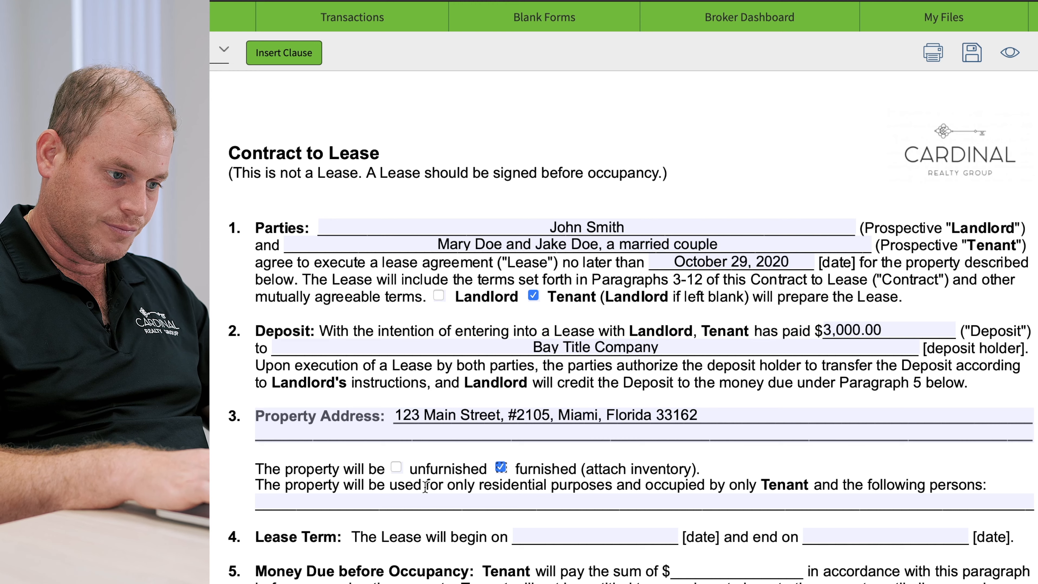
Enter the full names of the two additional occupants, joined by an ampersand, on the line for persons occupying the property
scroll(412, 494, "down", 3)
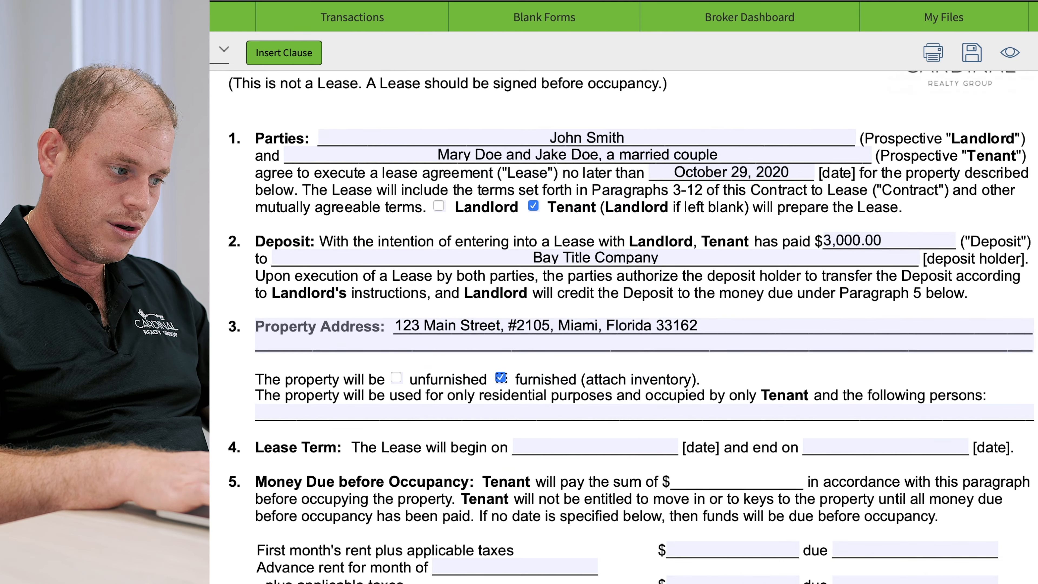
left_click(365, 413)
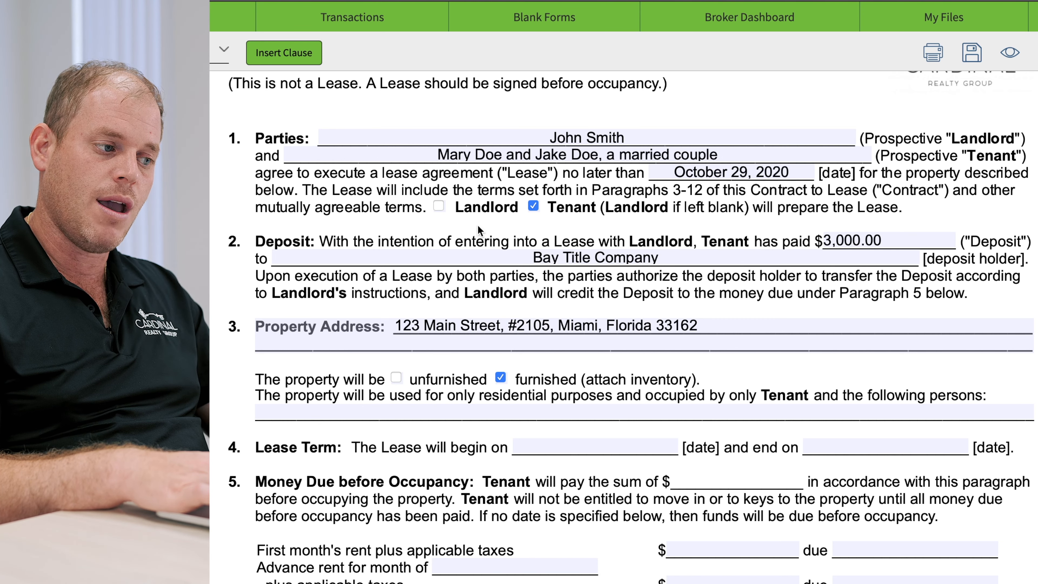
triple_click(442, 155)
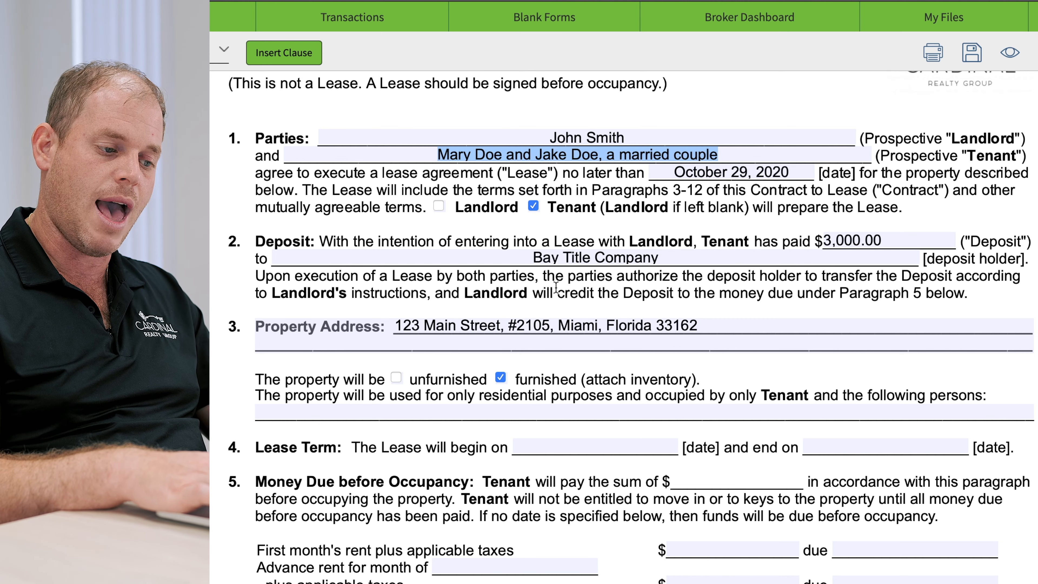
left_click(546, 412)
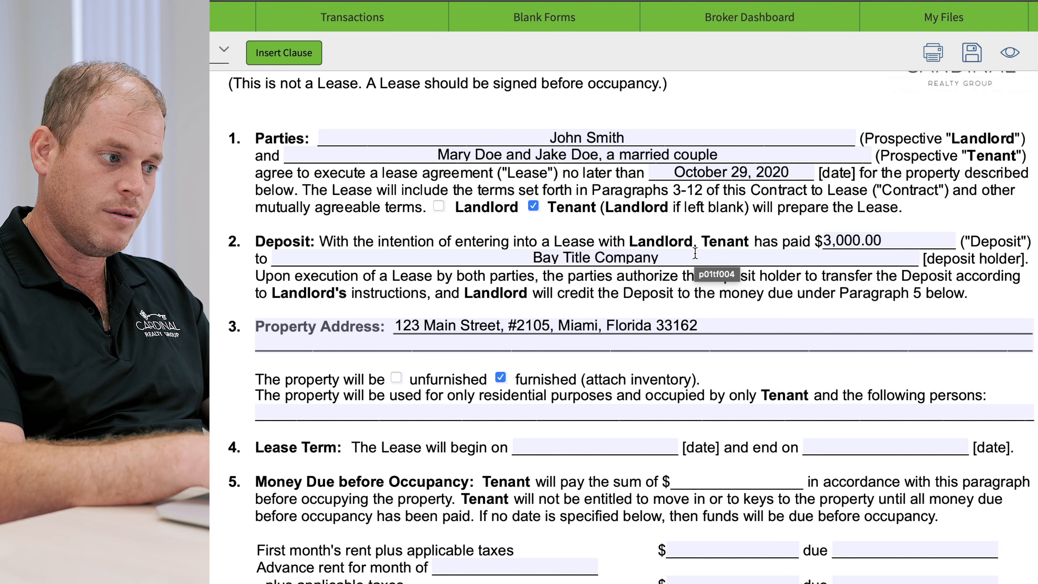
type("Jane Doe")
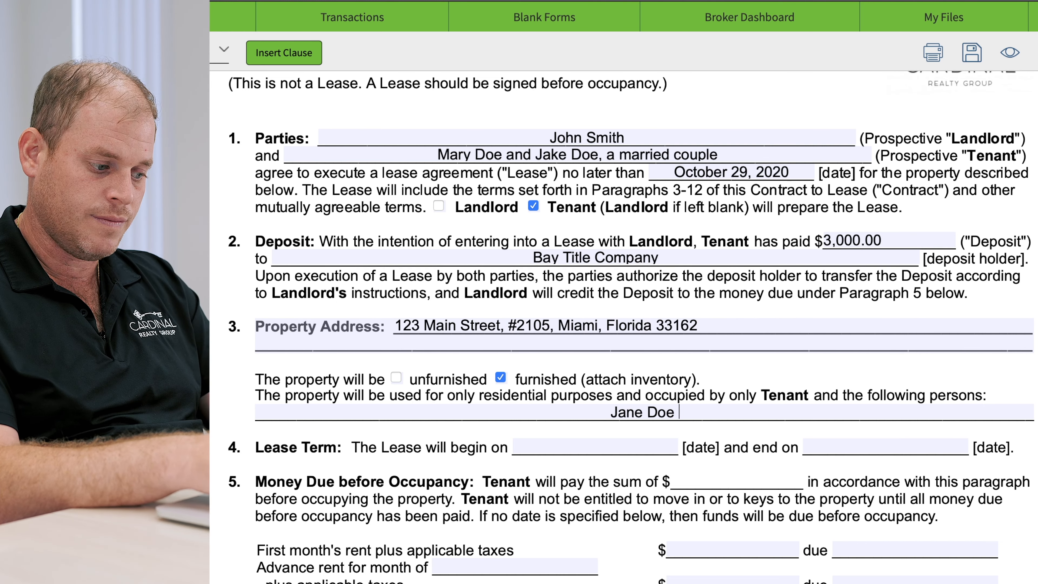
type(" & S")
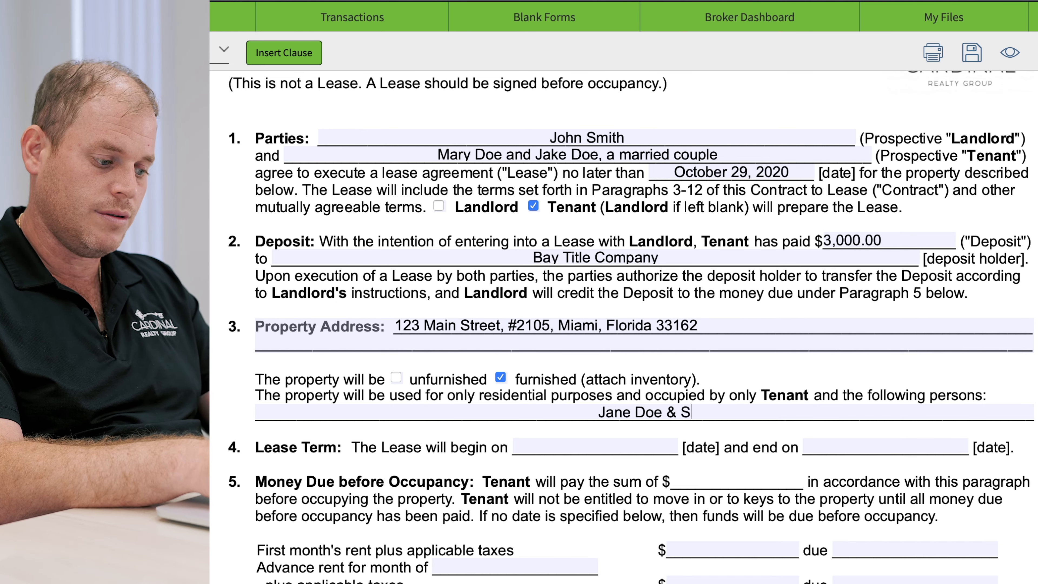
type("cott Doe")
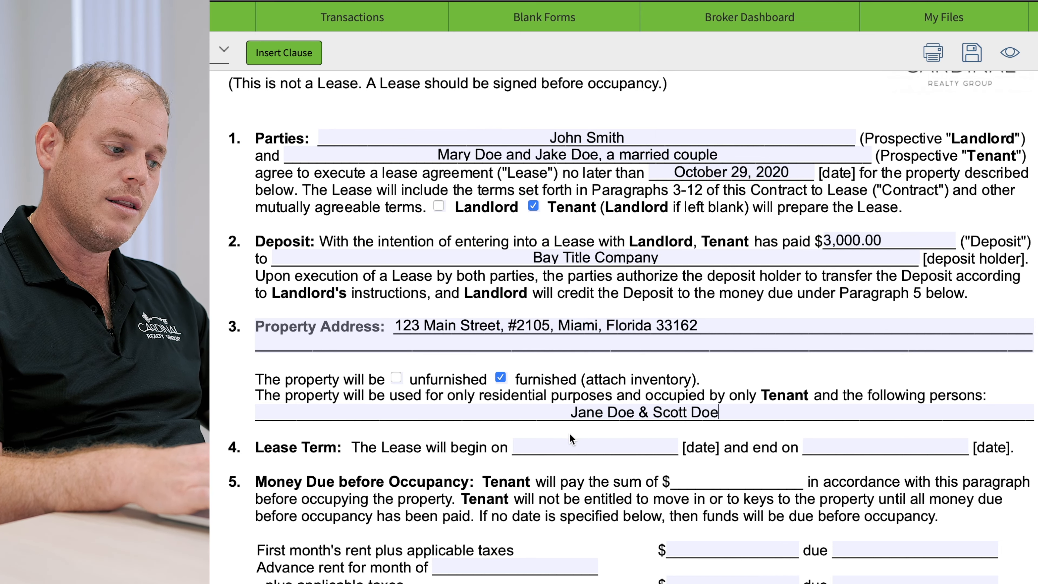
left_click(534, 446)
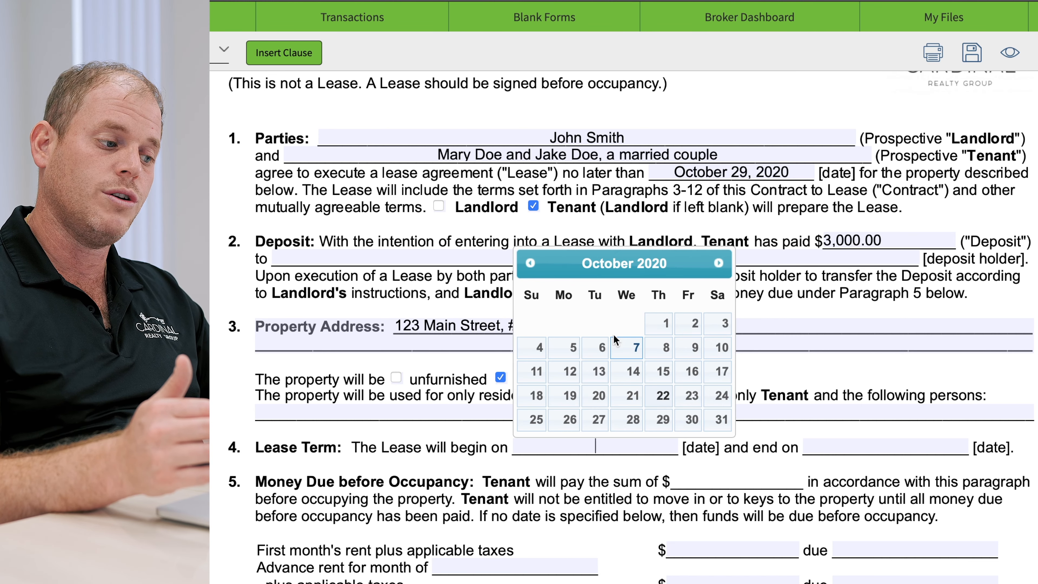
left_click(462, 332)
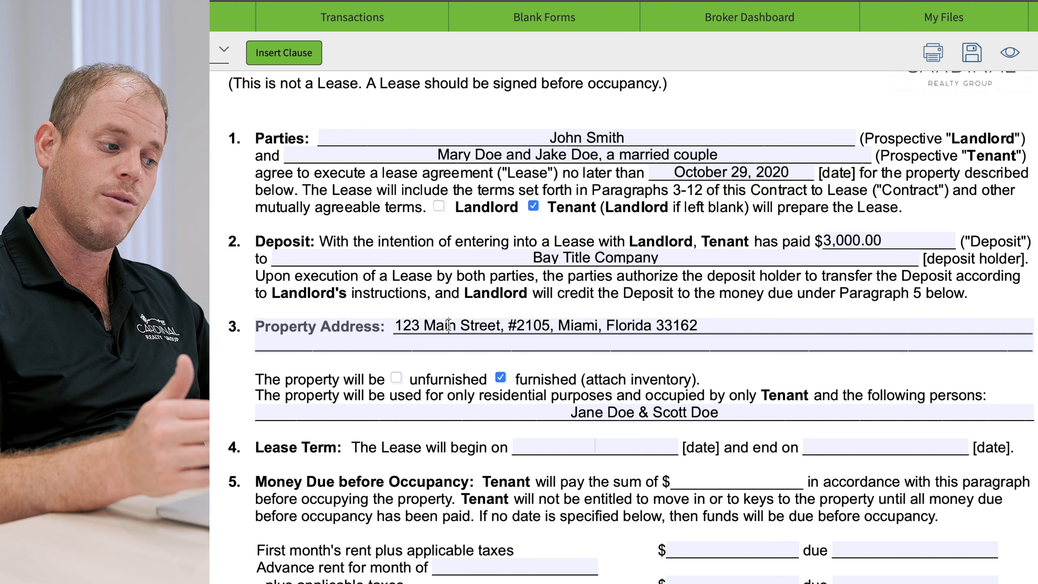
left_click_drag(505, 325, 561, 325)
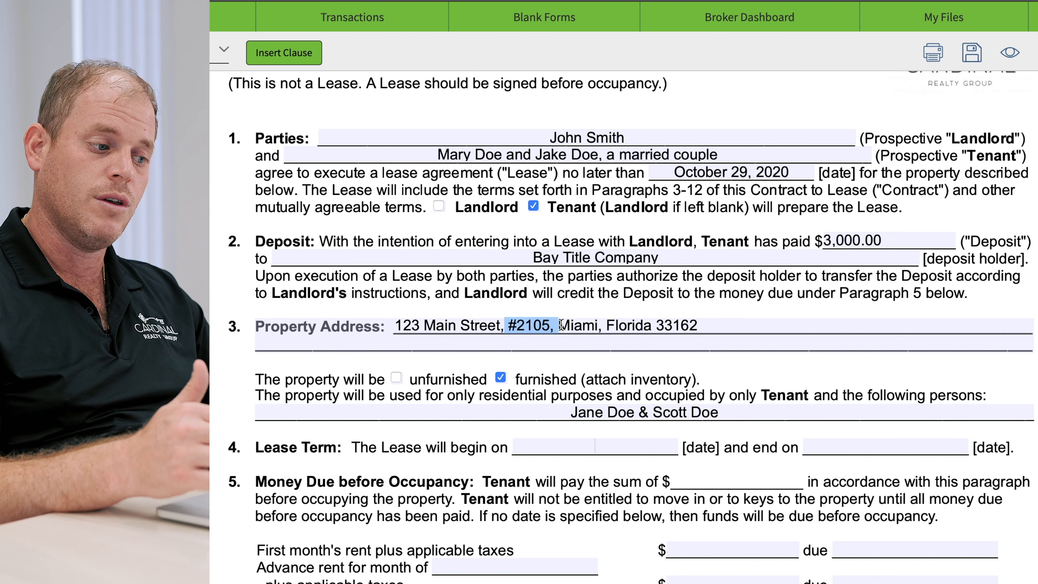
left_click(548, 320)
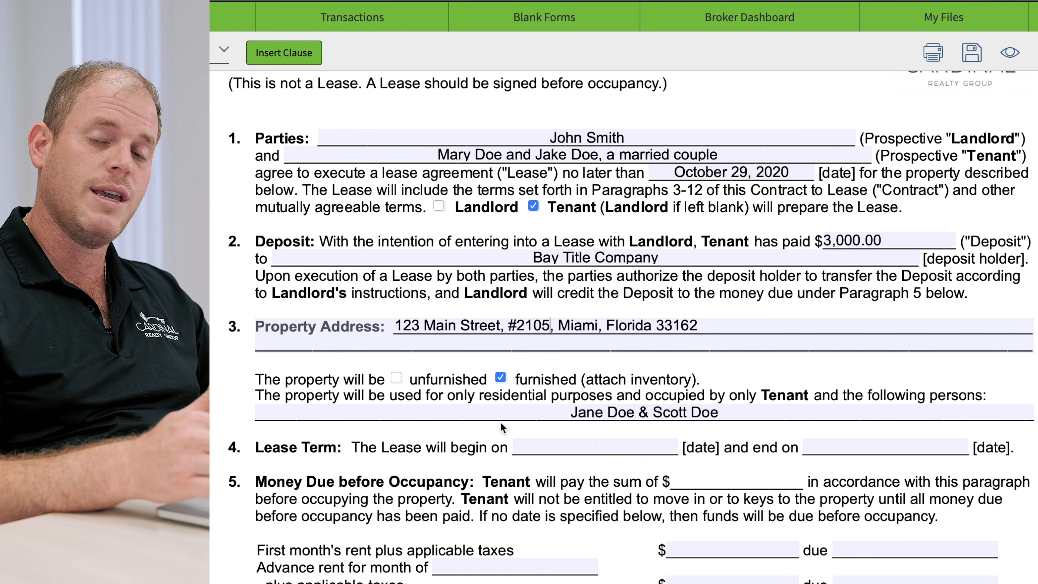
Set the beginning date of the lease term to November 16, 2020
left_click(525, 445)
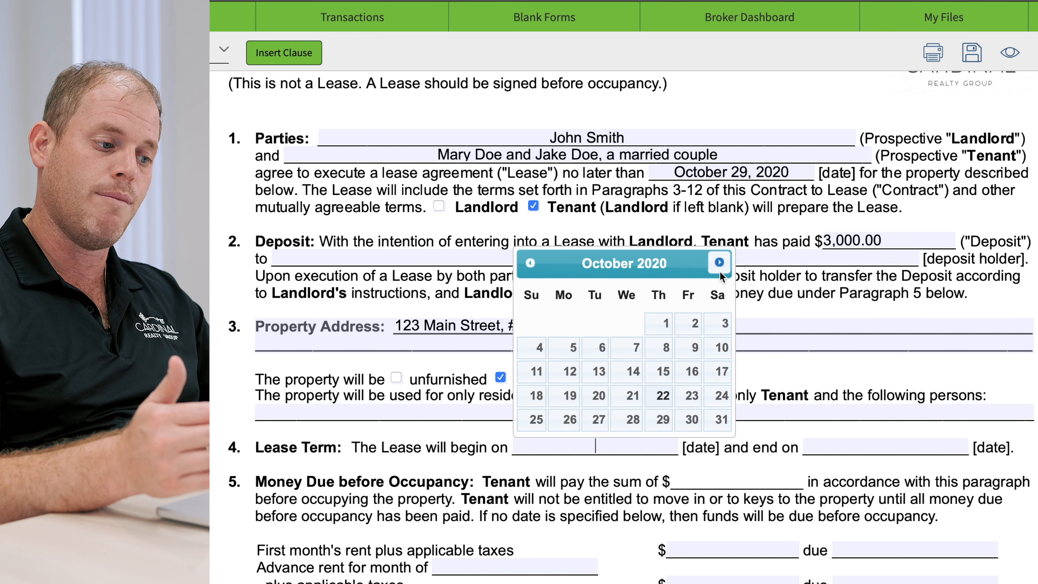
left_click(718, 263)
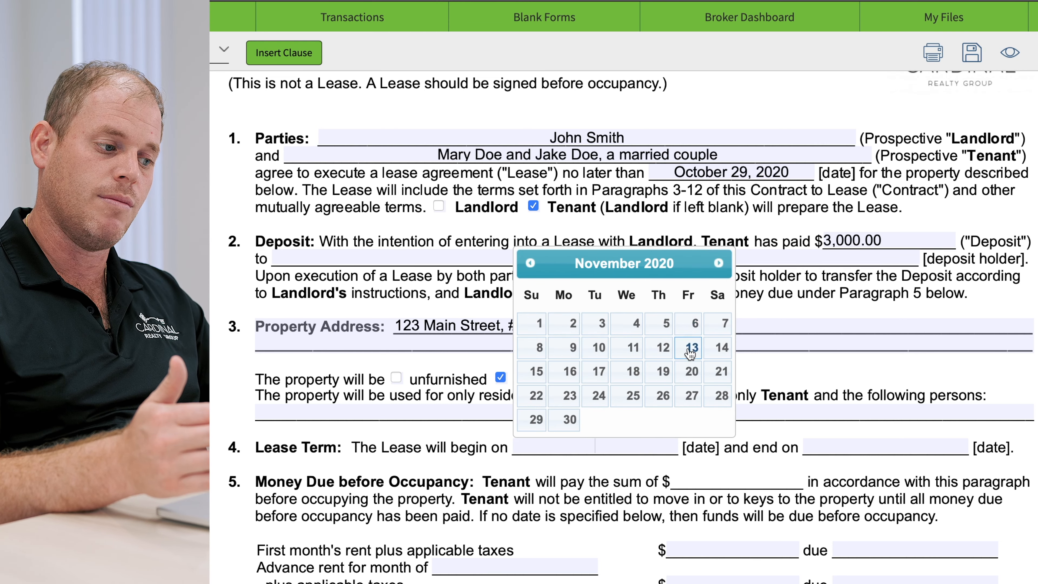
left_click(569, 375)
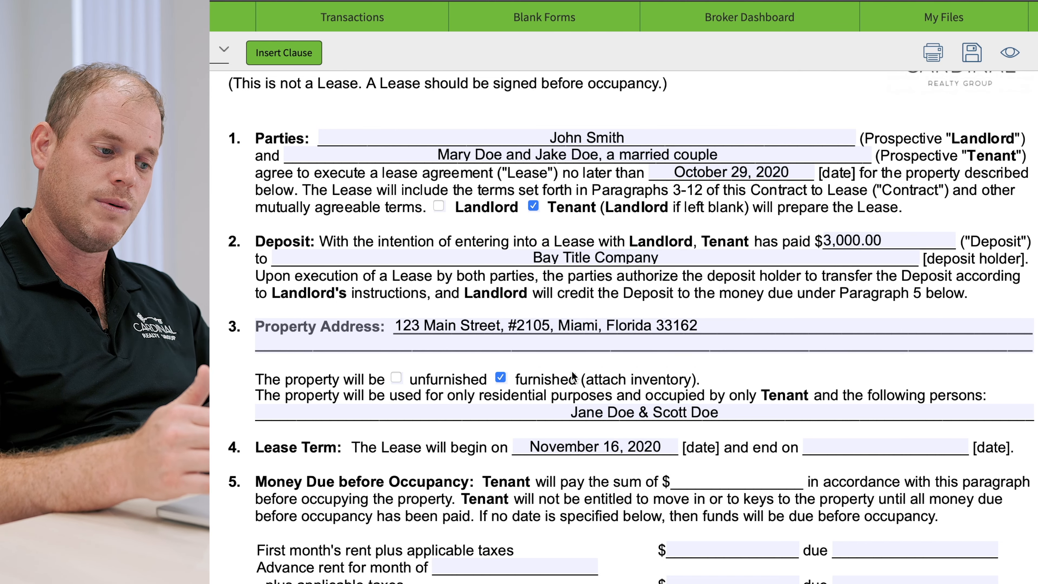
Set the end date of the lease term to November 15, 2021
left_click(854, 444)
left_click(1009, 263)
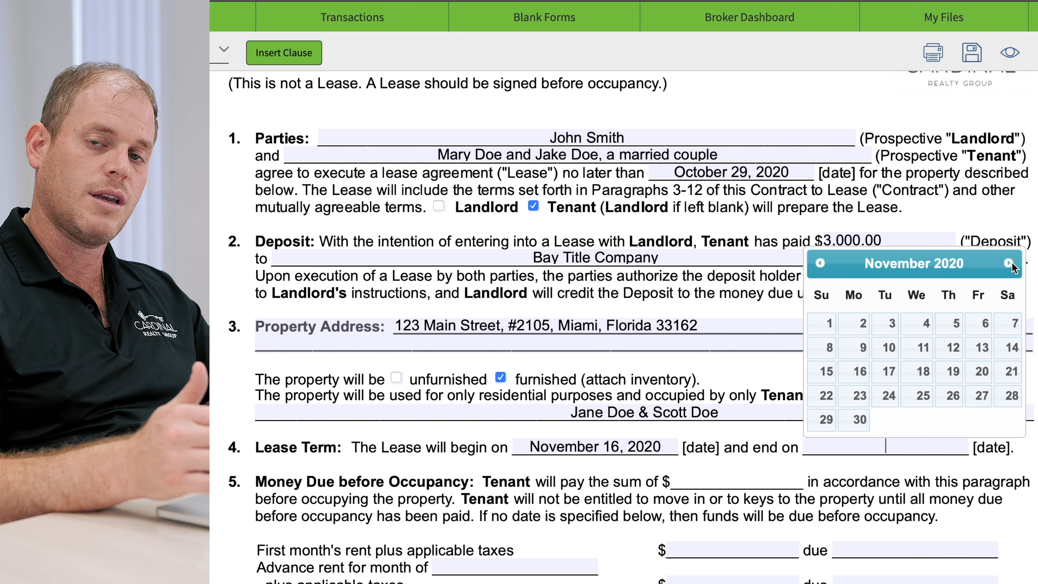
left_click(1009, 263)
left_click(1009, 263)
left_click(1010, 263)
left_click(1009, 263)
left_click(1010, 263)
left_click(1009, 263)
left_click(1009, 263)
left_click(1010, 263)
left_click(1009, 263)
left_click(1010, 263)
left_click(1010, 263)
left_click(1009, 263)
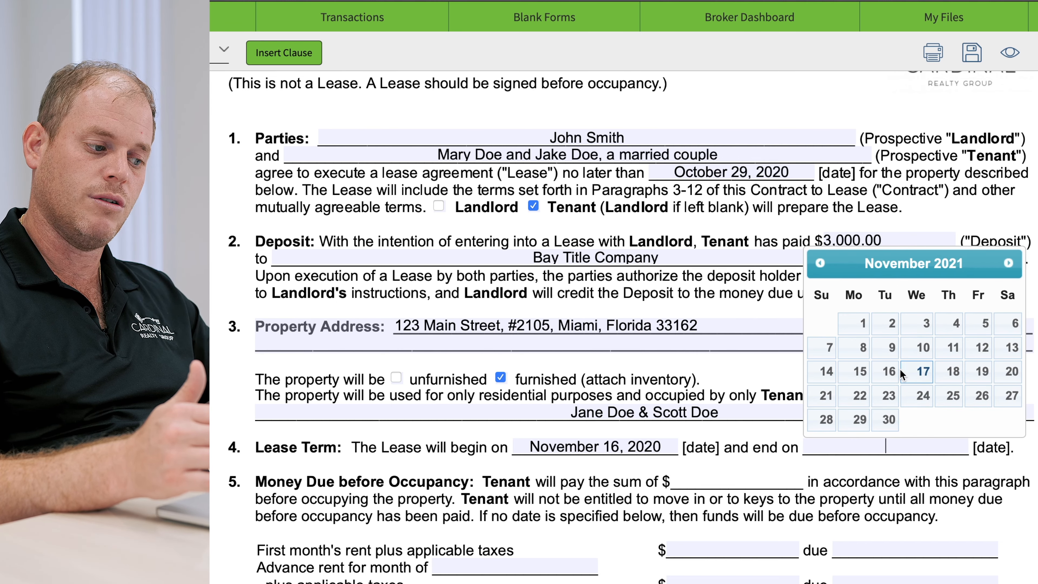
left_click(862, 372)
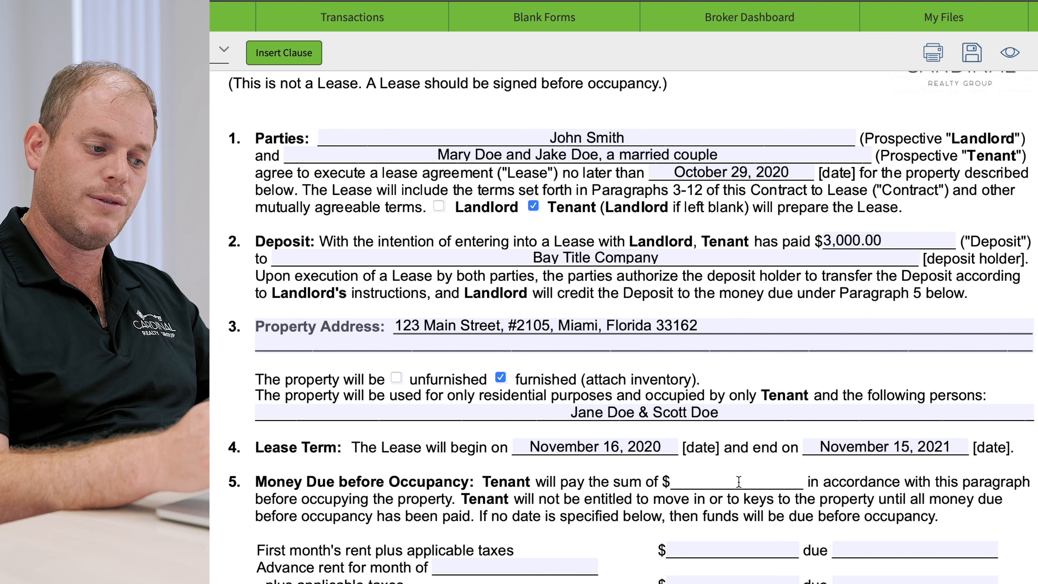
left_click_drag(799, 465, 791, 486)
left_click(791, 485)
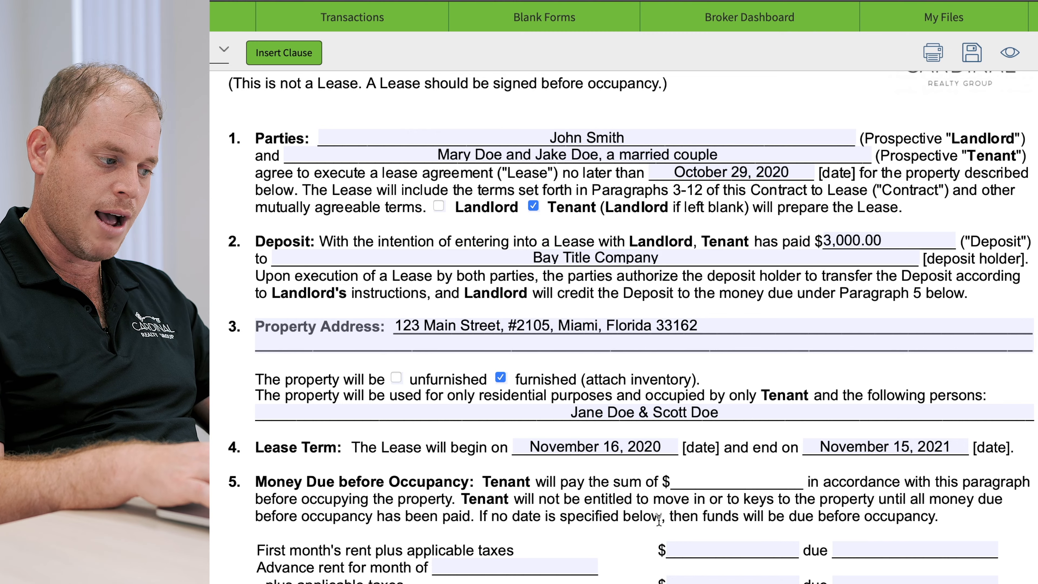
scroll(658, 520, "down", 4)
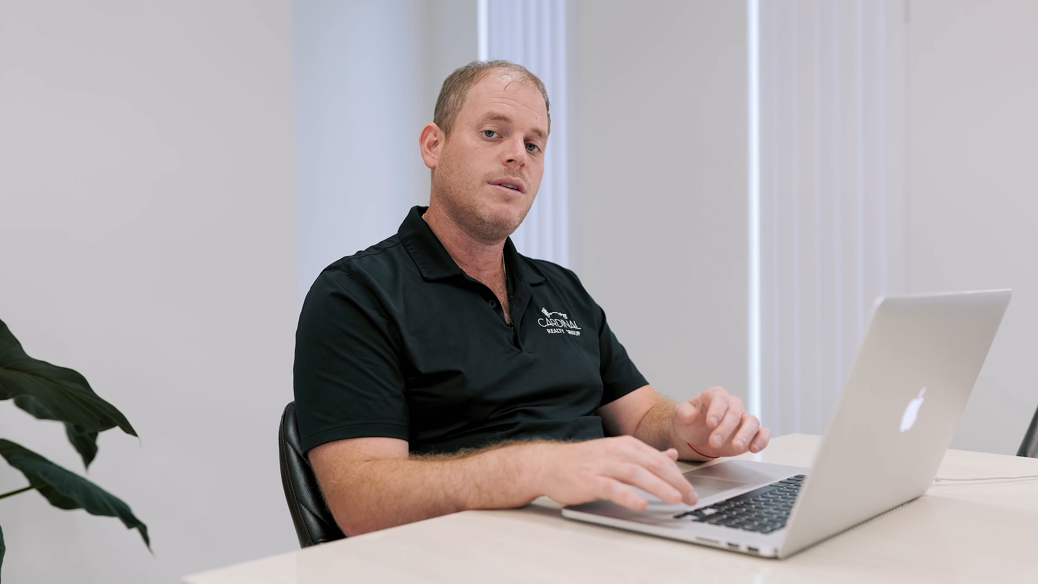